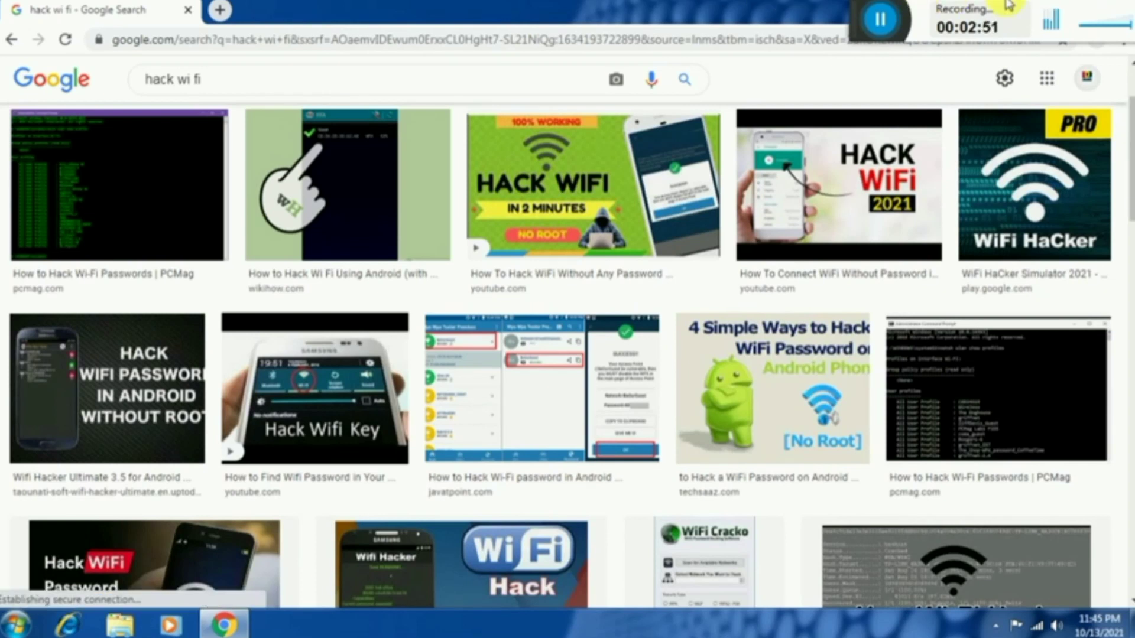
Replace the image search with "barcode scanner" and open the preview of the combined barcode and QR code image
click(500, 81)
key(BackSpace)
key(BackSpace)
key(BackSpace)
key(BackSpace)
key(BackSpace)
key(BackSpace)
key(BackSpace)
key(BackSpace)
key(BackSpace)
key(BackSpace)
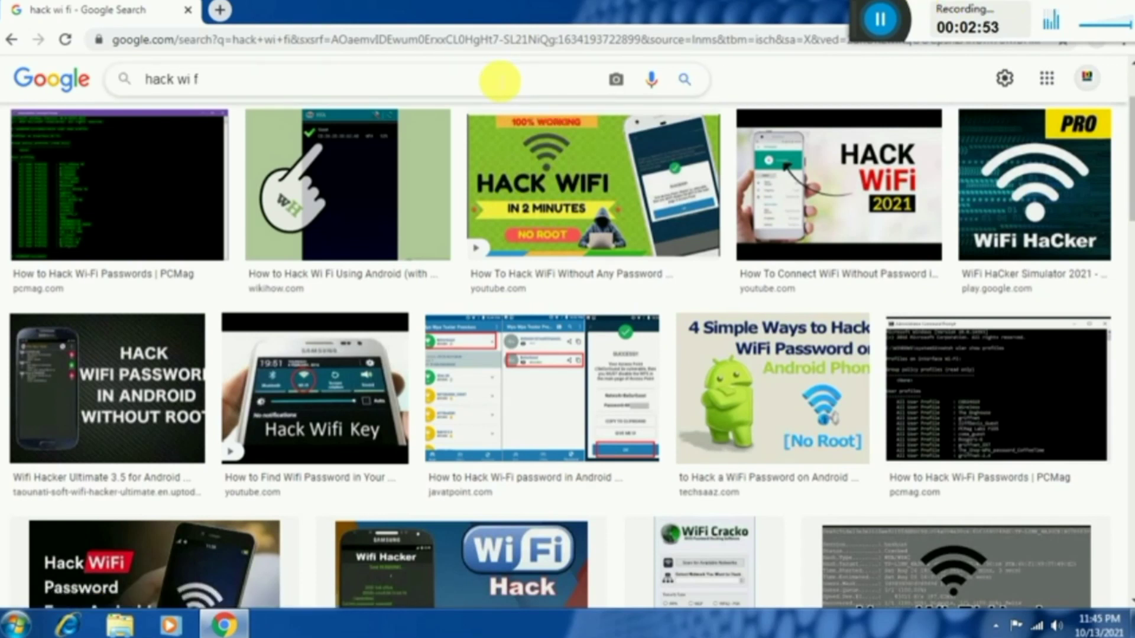
text(ba)
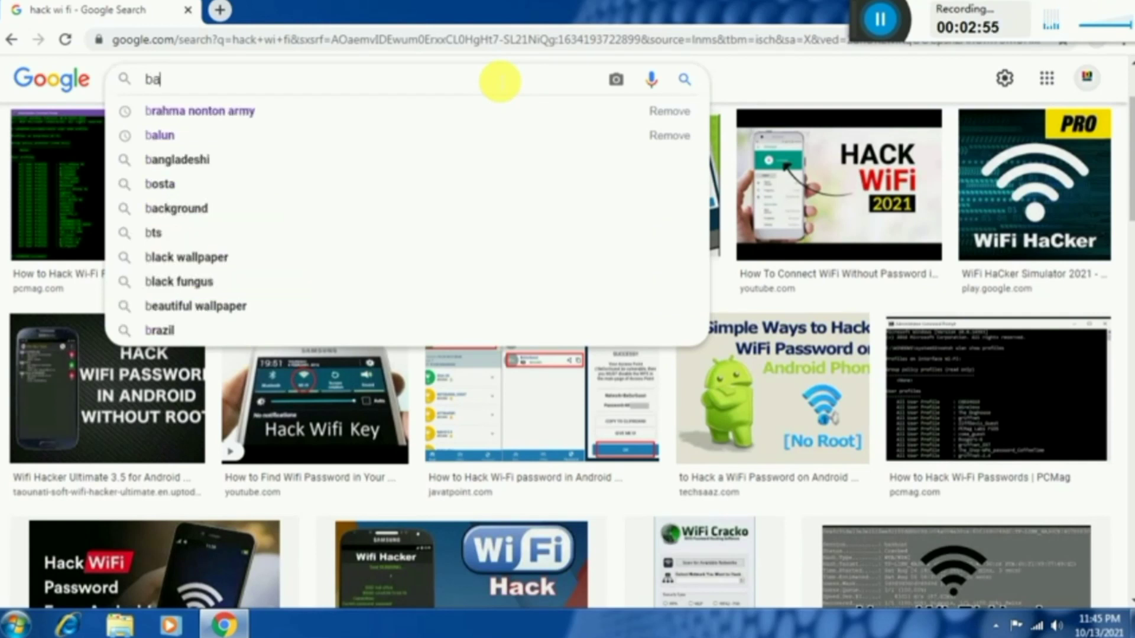
text(rcode)
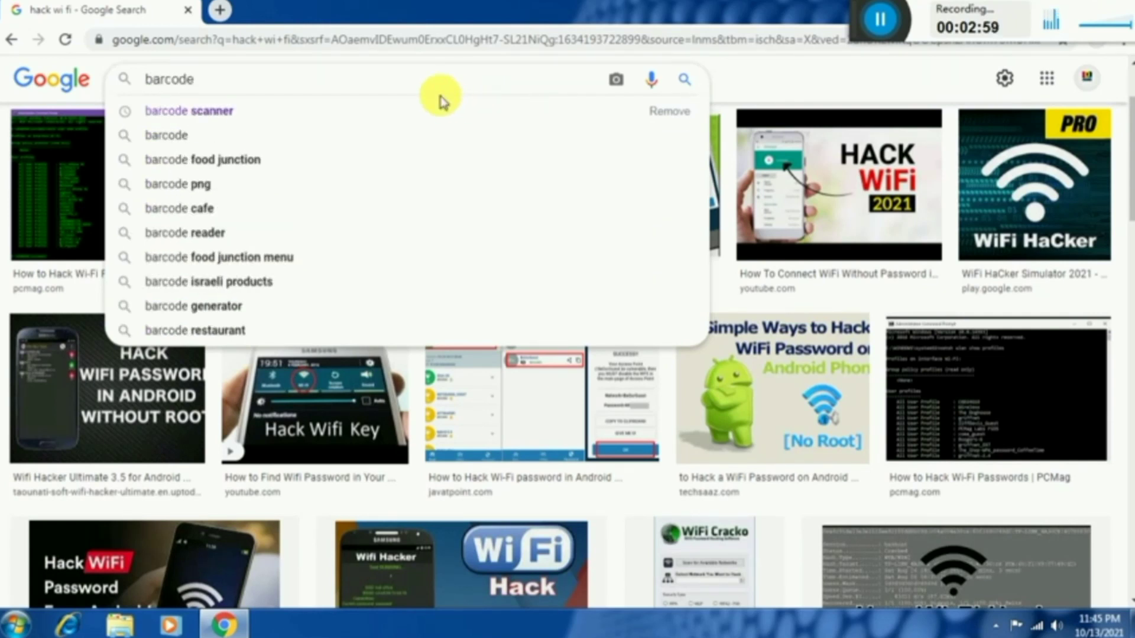
click(354, 117)
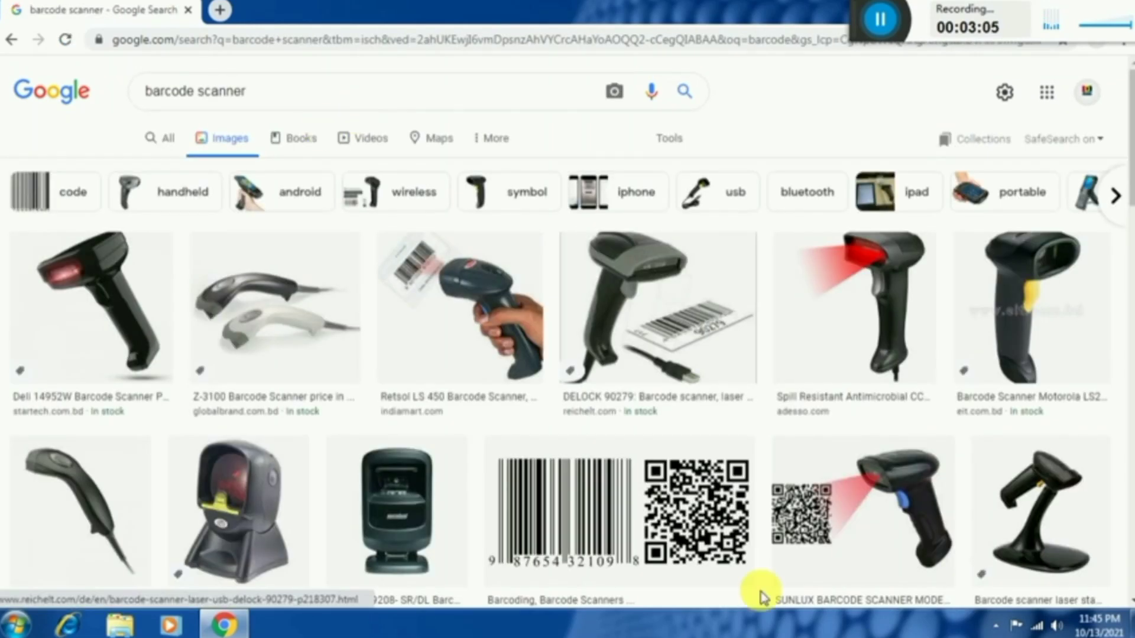
click(695, 534)
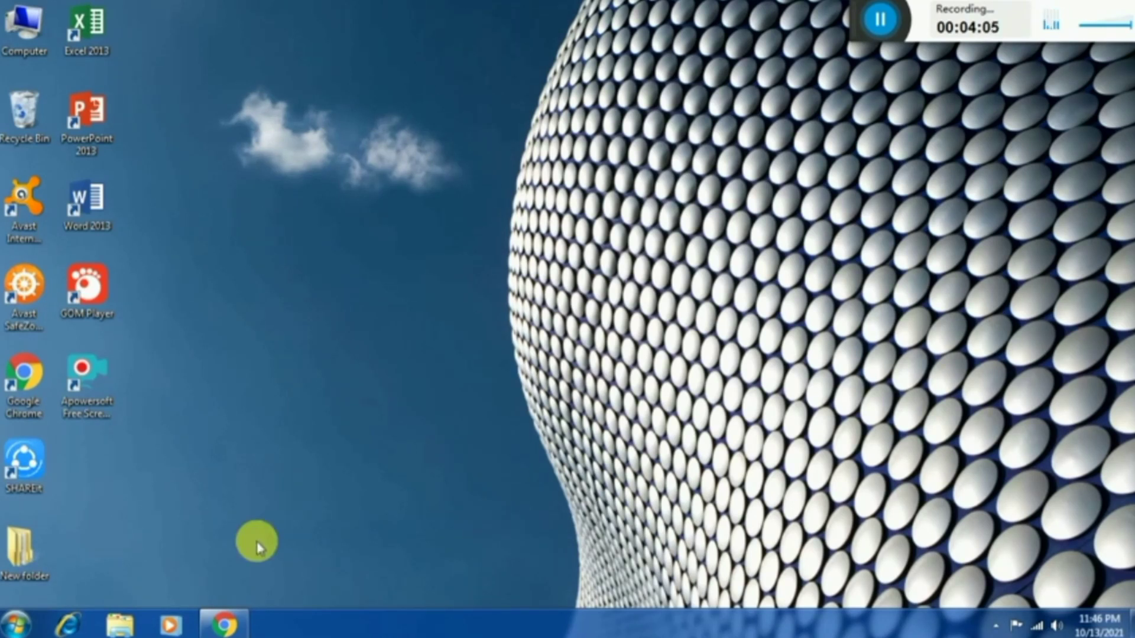
Bring back the Chrome window at full size and load the router login page at 192.168.1.1
click(206, 619)
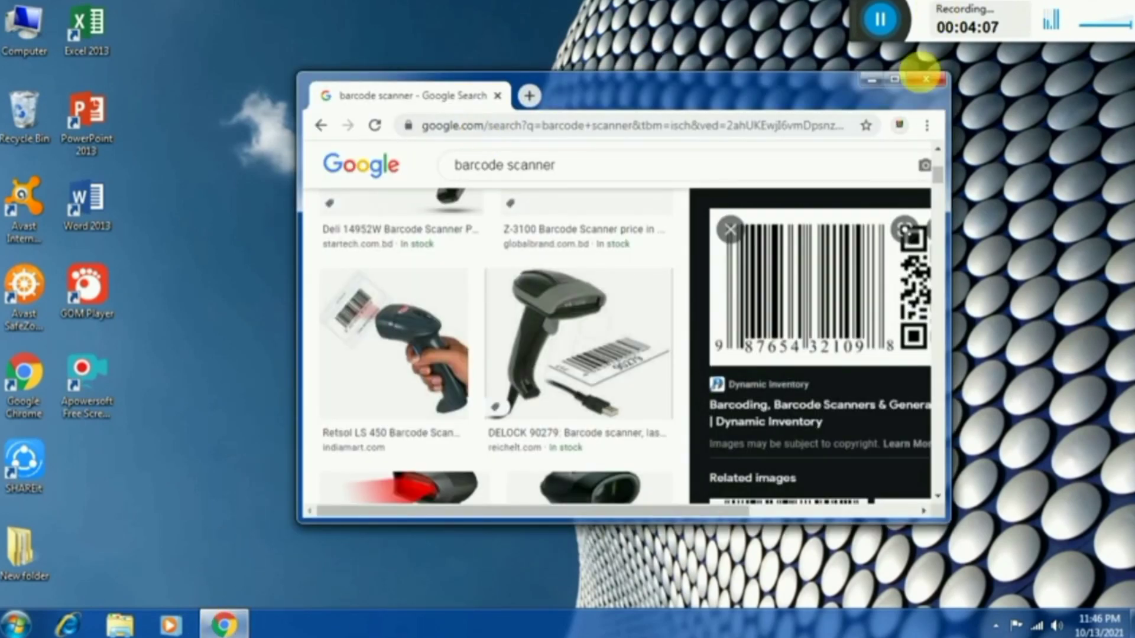
click(894, 79)
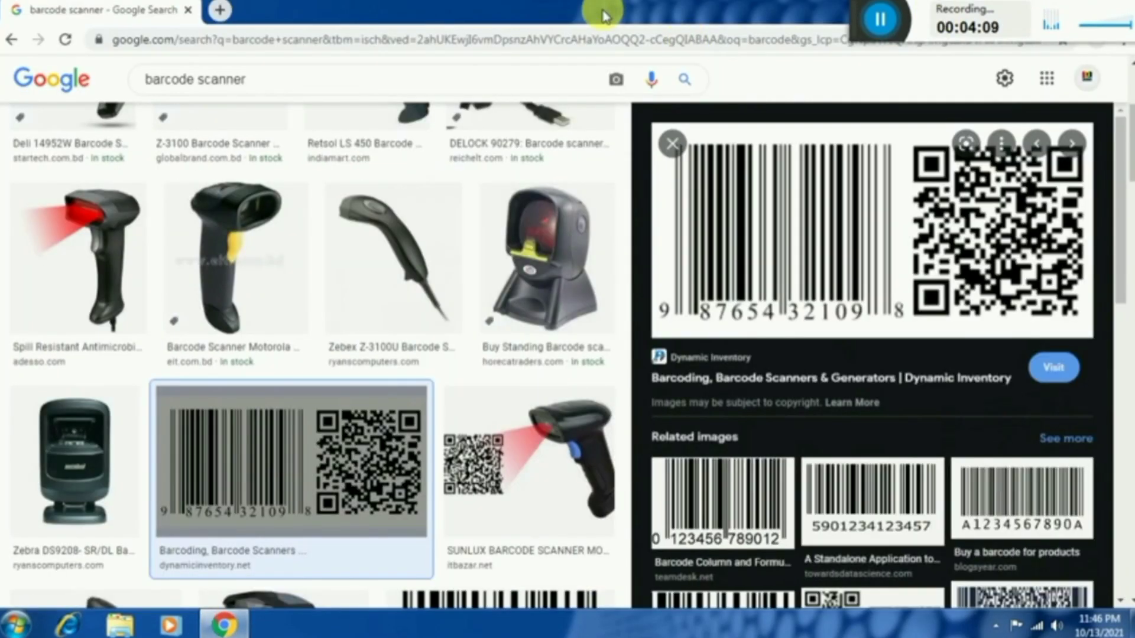
click(603, 40)
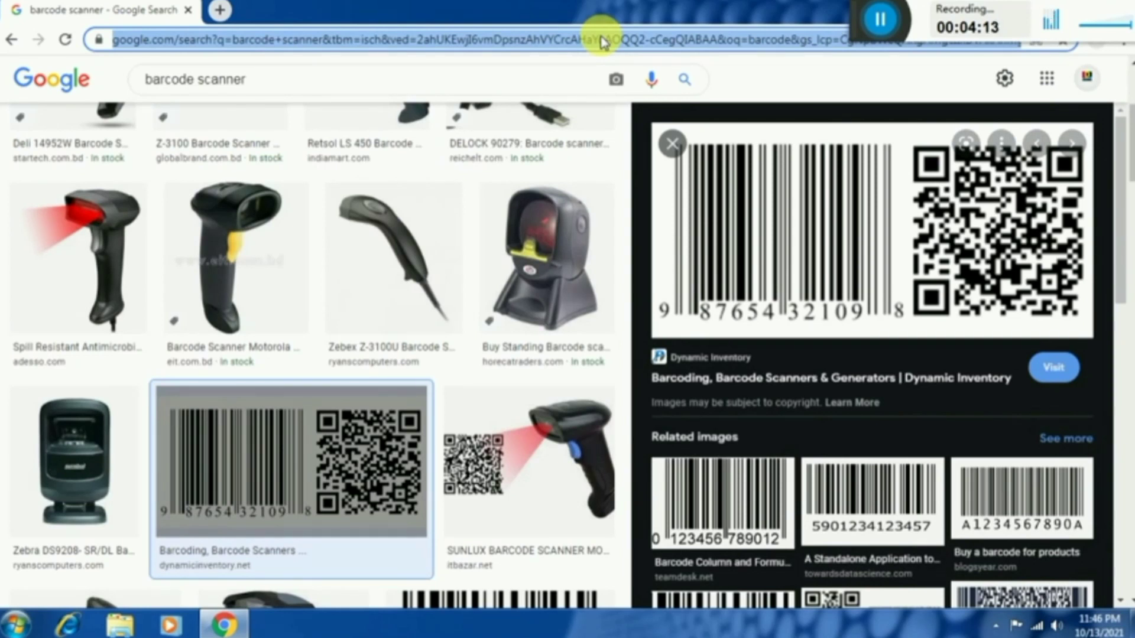
text(192.168.1.1)
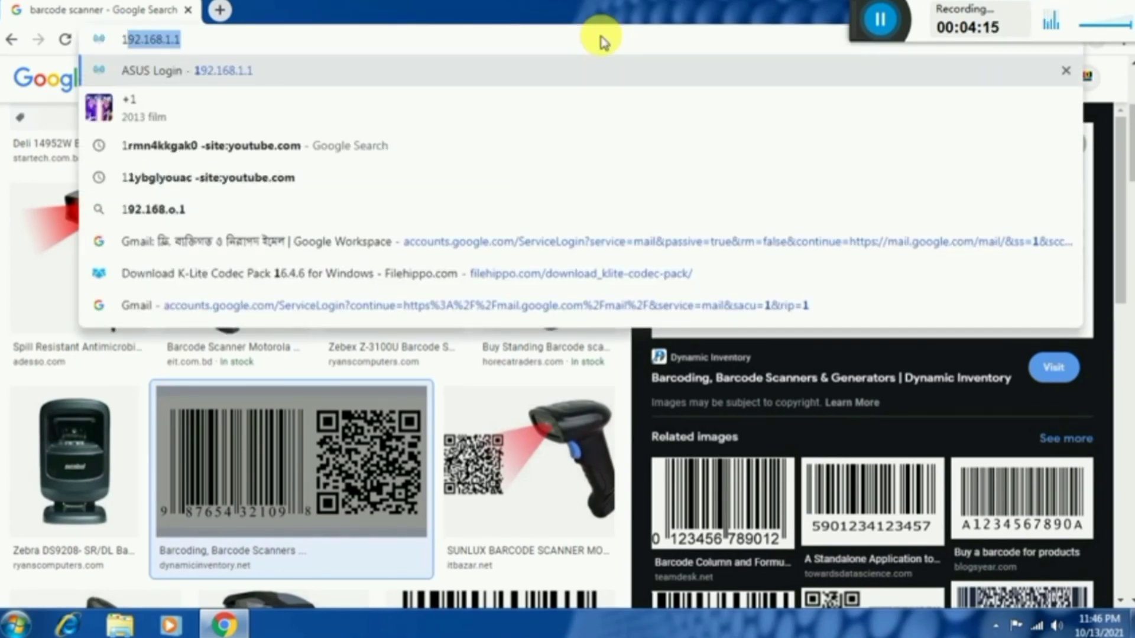
key(Right)
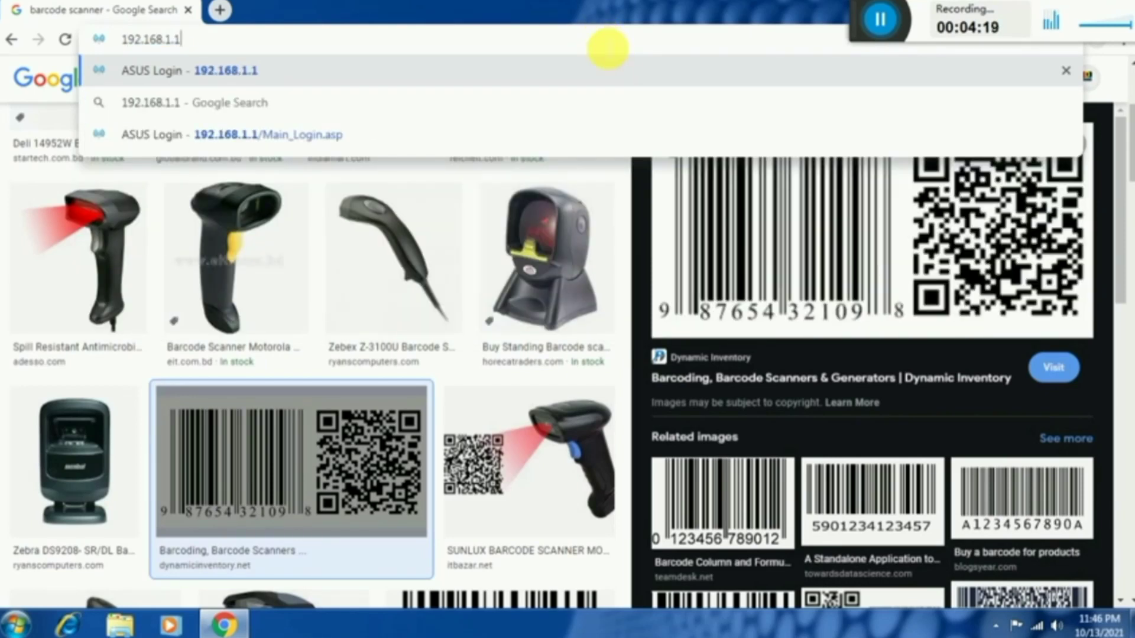
key(Return)
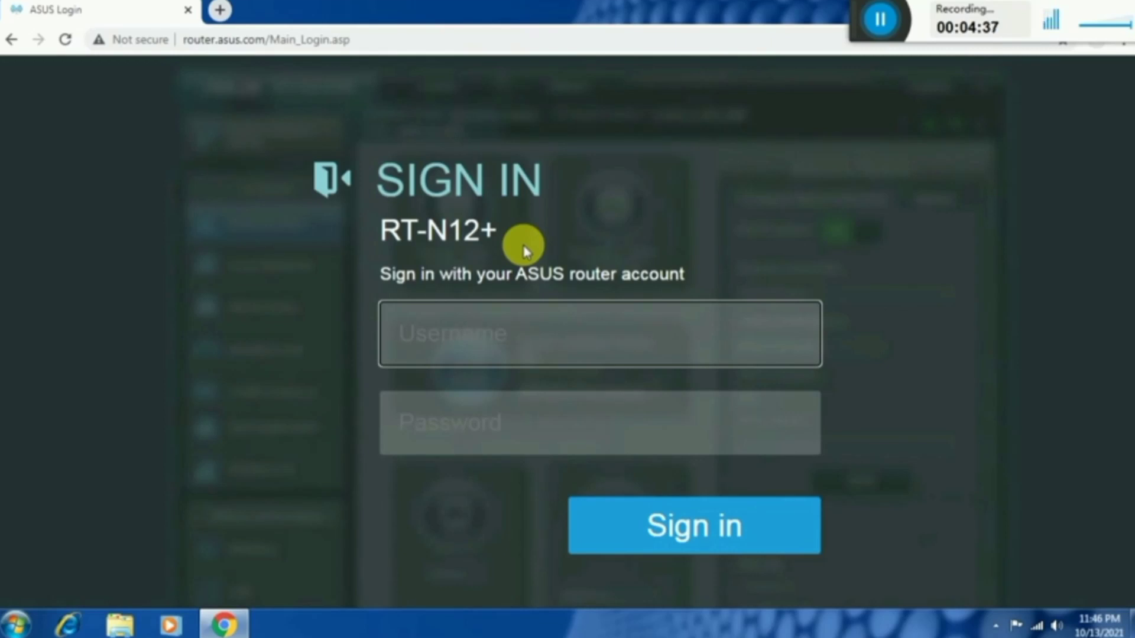
Sign in to the ASUS RT-N12+ router with the username admin and the account password
text(admin)
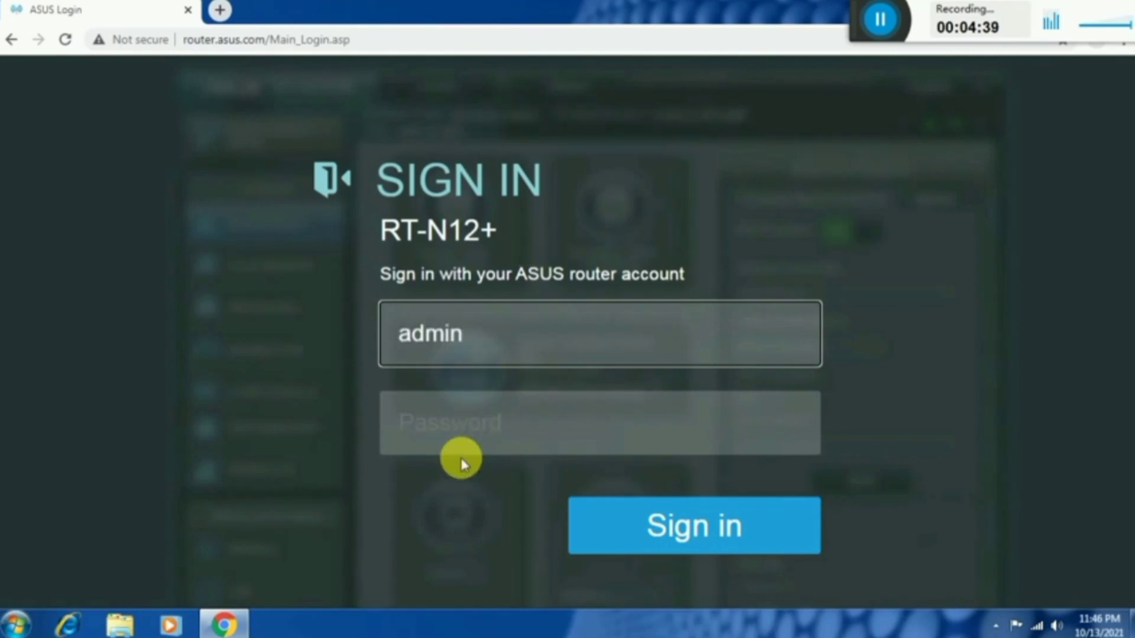
click(473, 448)
text(••••••)
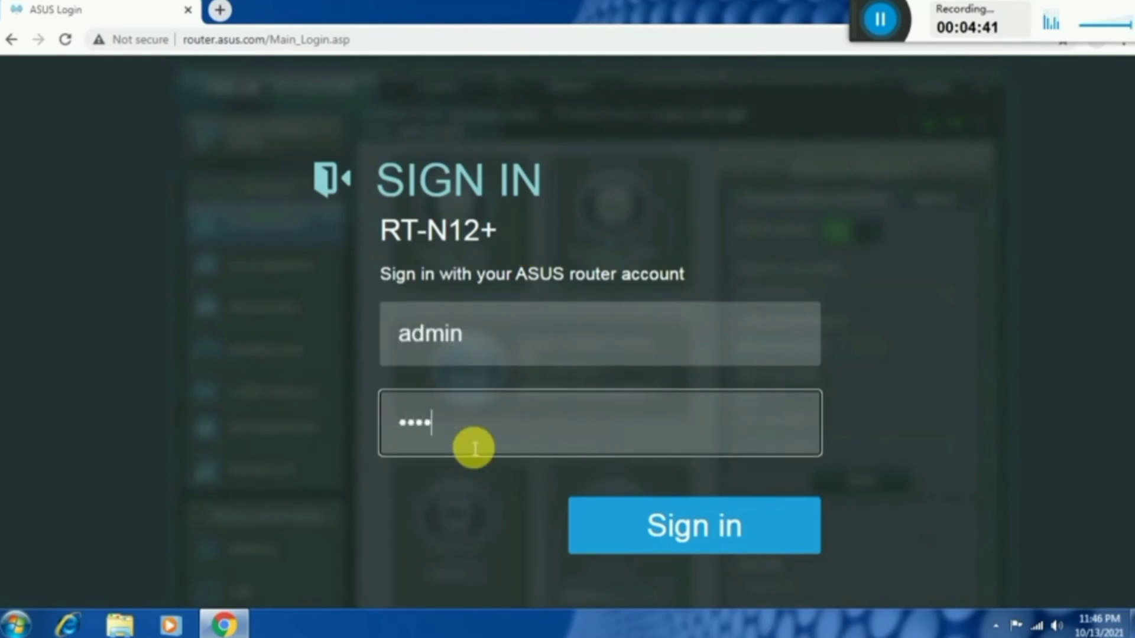
text(•)
key(Return)
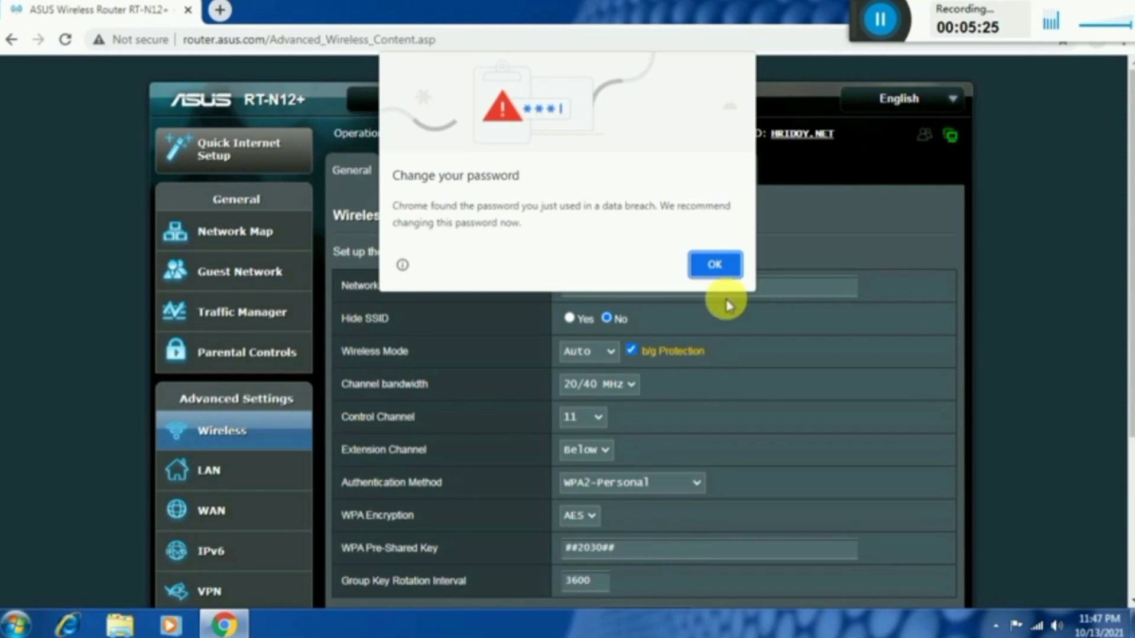
Dismiss the browser's password prompts without saving the login and place the cursor in the WPA Pre-Shared Key field
click(715, 264)
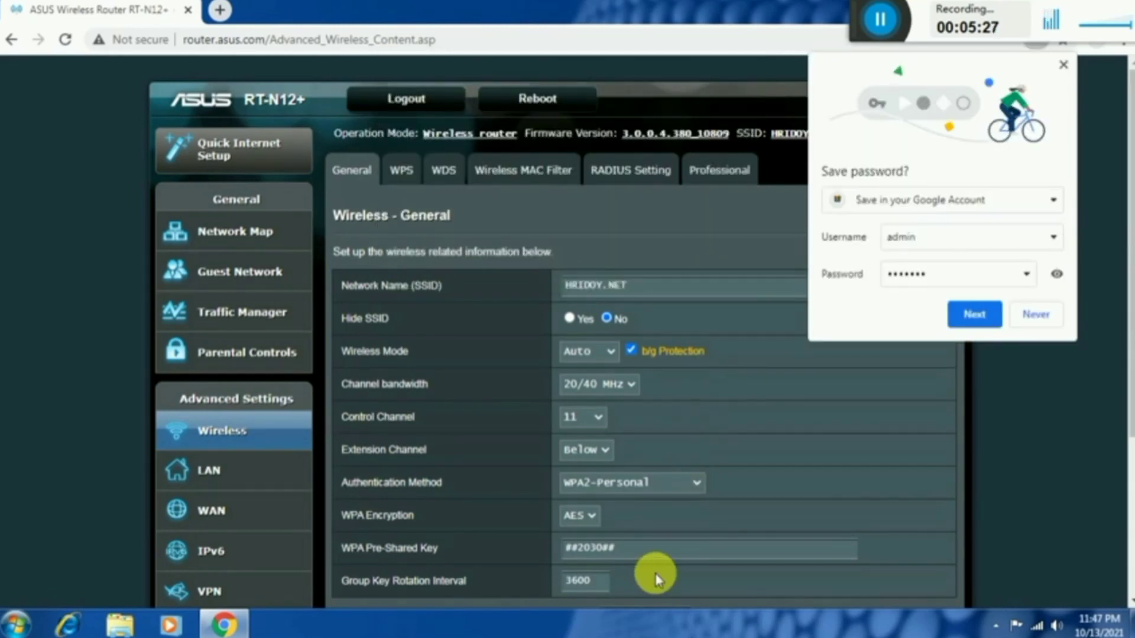
click(1041, 313)
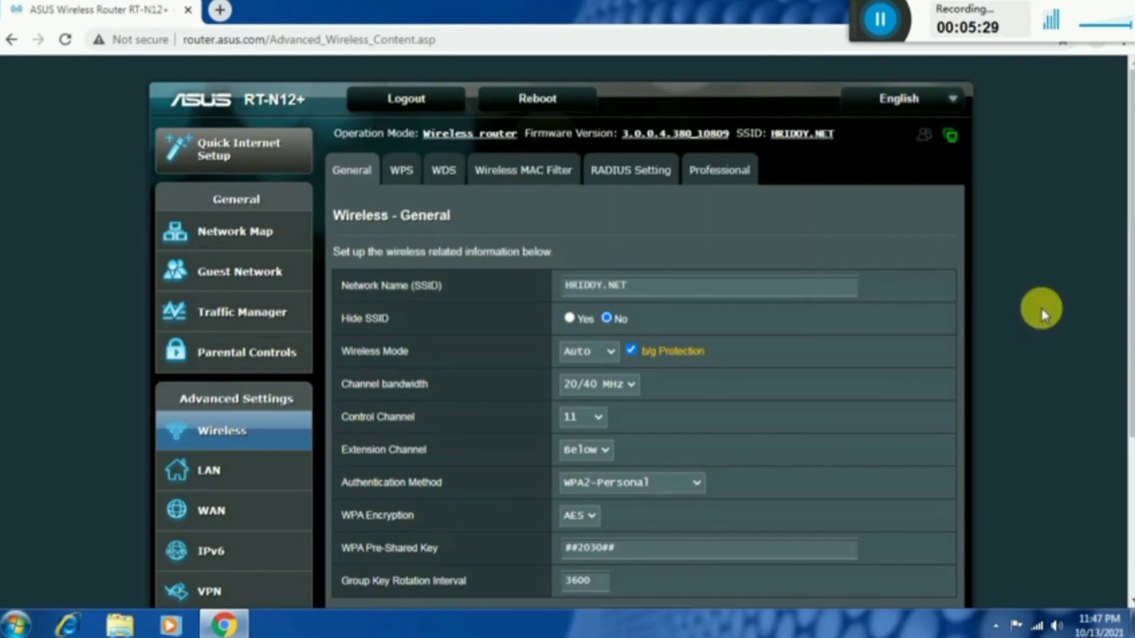
click(689, 563)
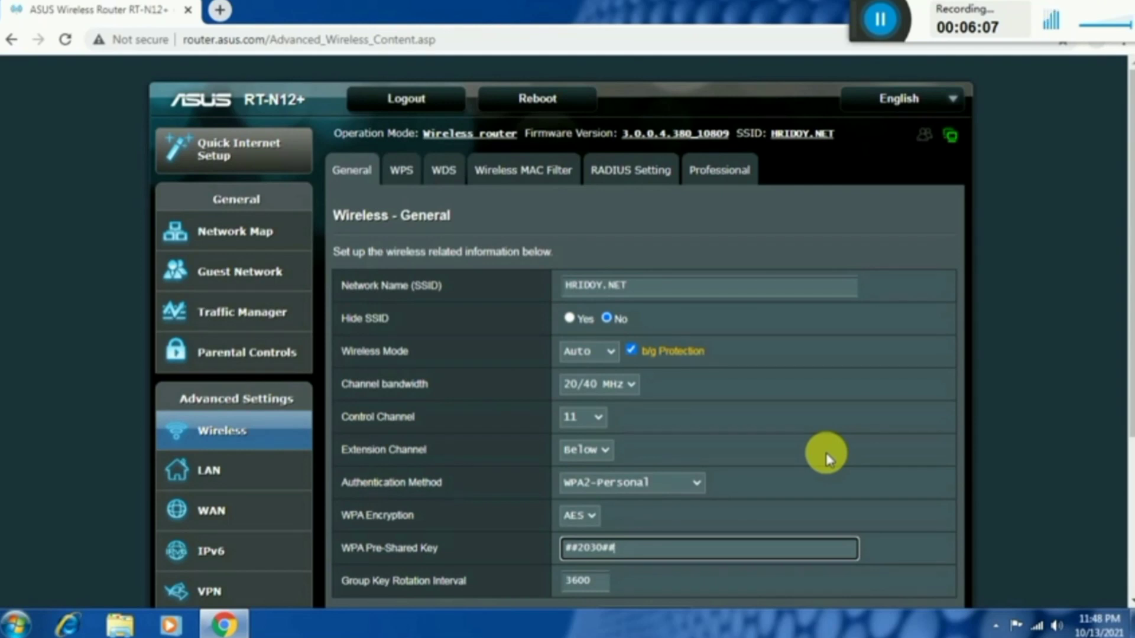
Open the Windows properties of the connected wireless network and show the characters of its network security key
click(1040, 629)
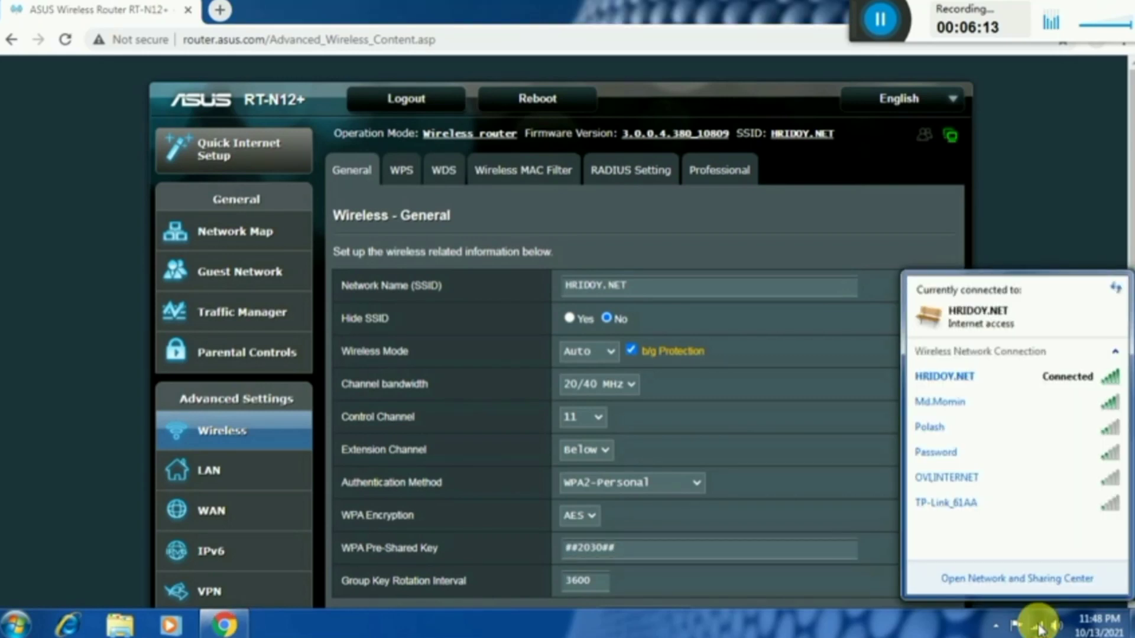
right_click(1050, 379)
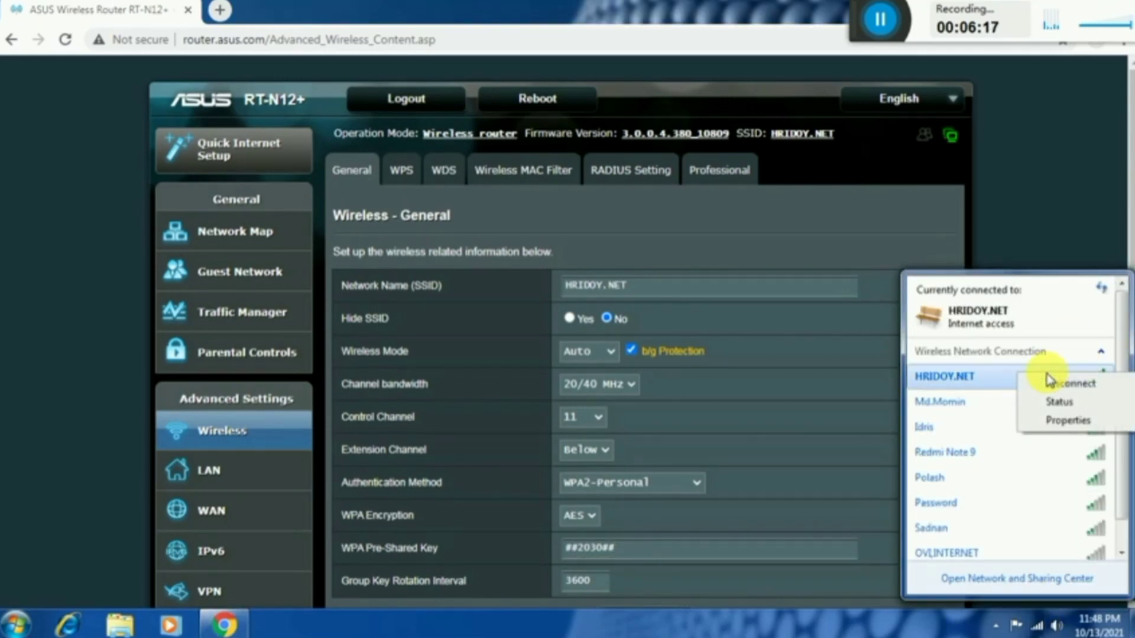
click(1061, 419)
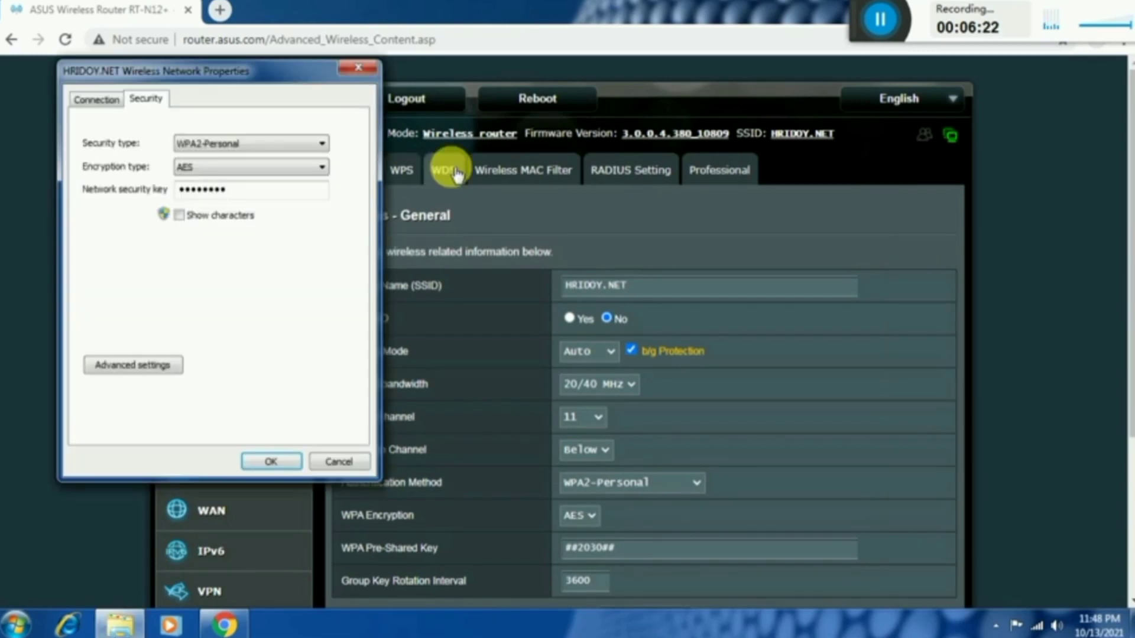
click(179, 215)
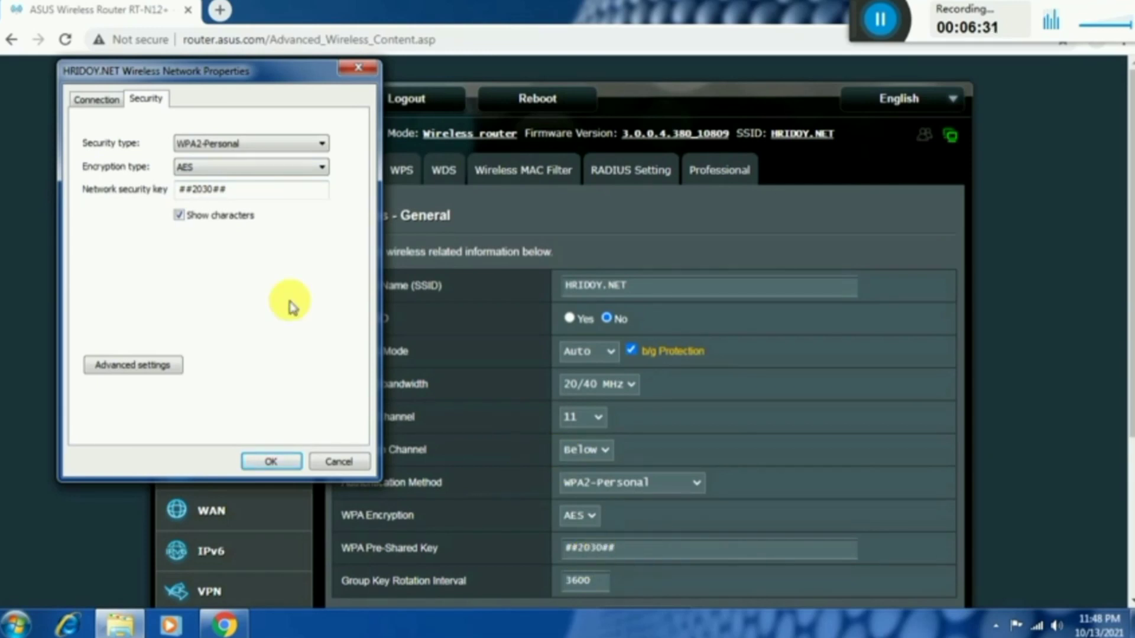
Review the wireless network's connection options and its security settings with the key hidden and shown, and close the properties
click(94, 99)
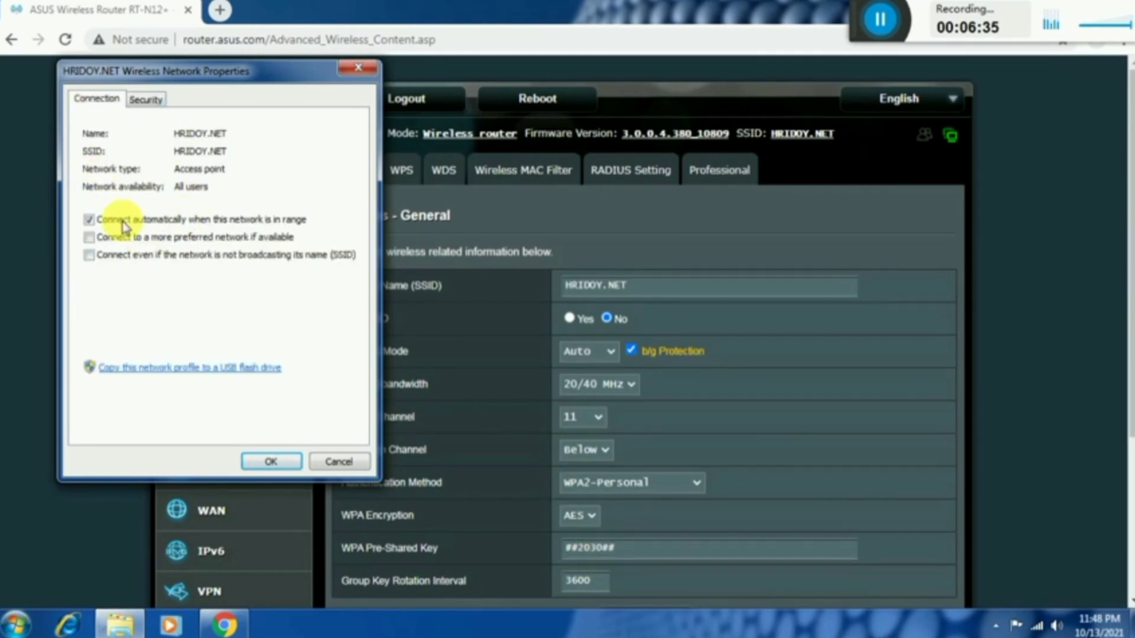
click(142, 102)
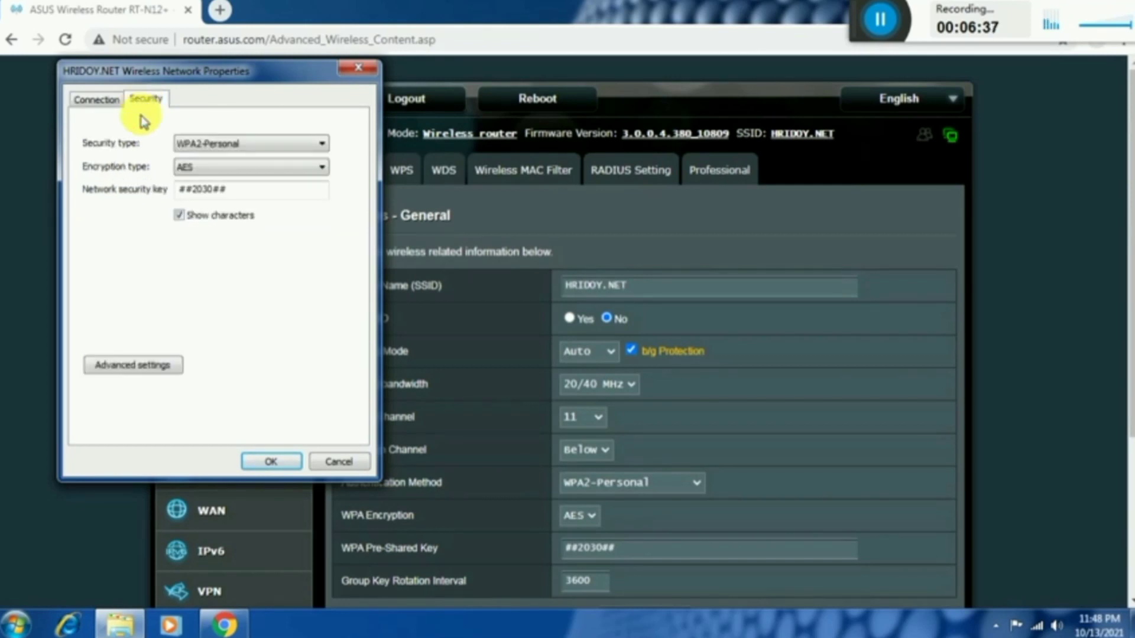
click(179, 215)
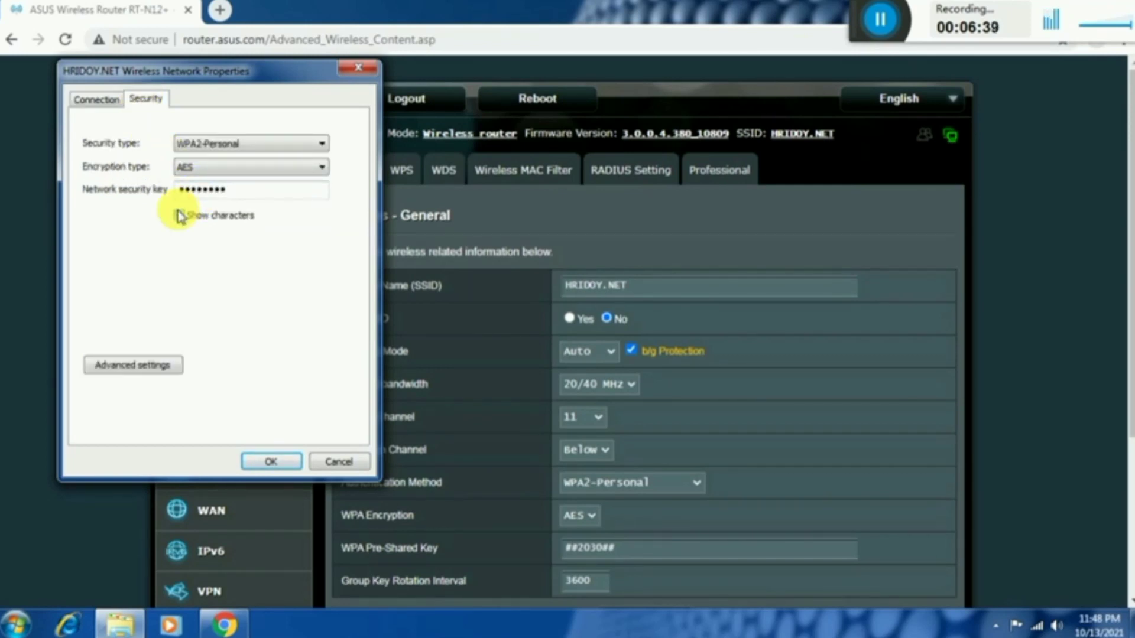
click(179, 215)
click(179, 215)
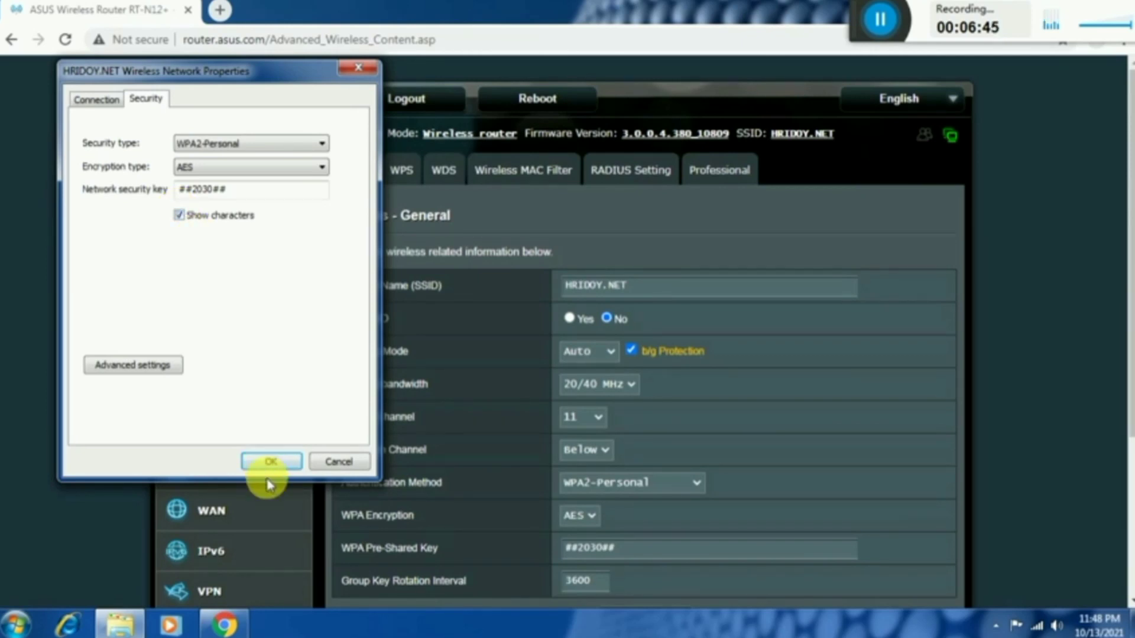
click(275, 460)
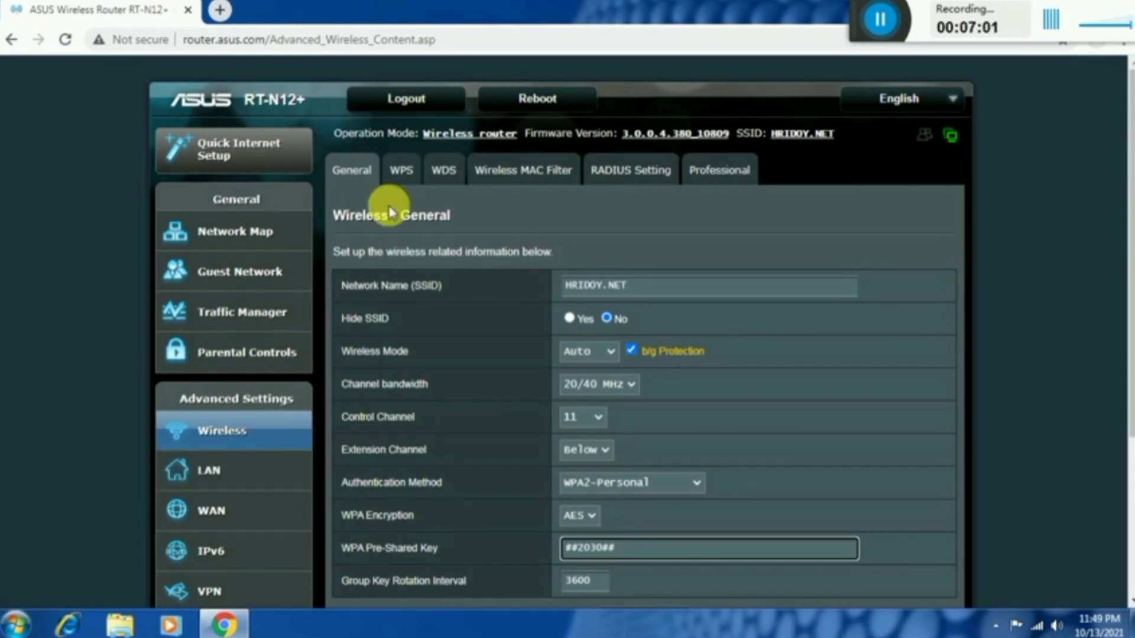
Search Google for "wps" in a new browser tab and view the image results
click(219, 13)
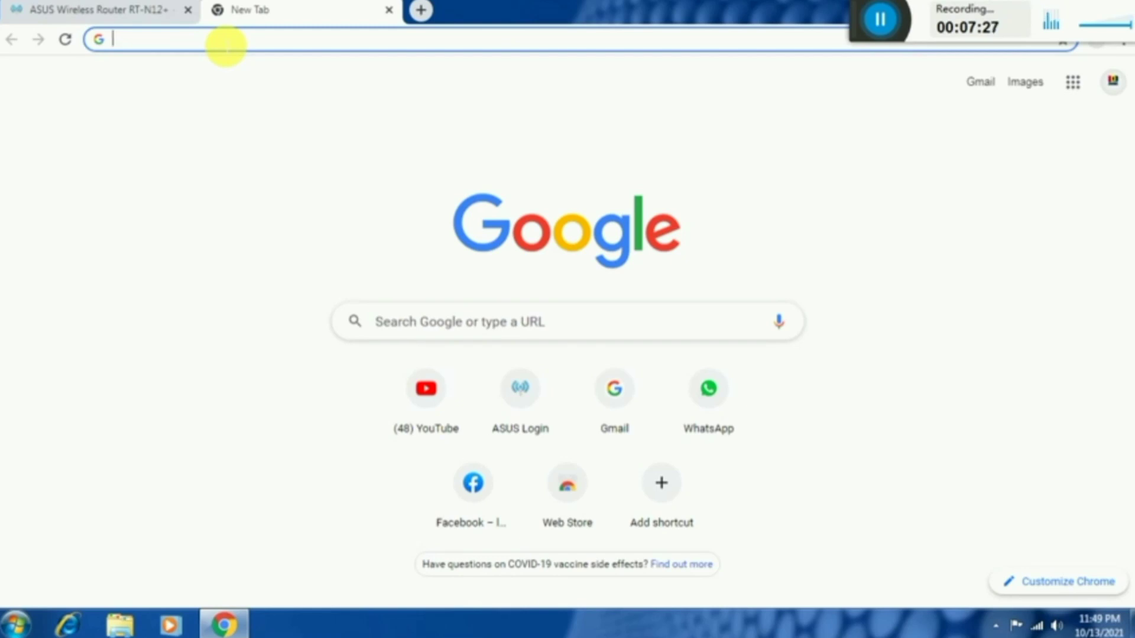
text(wps)
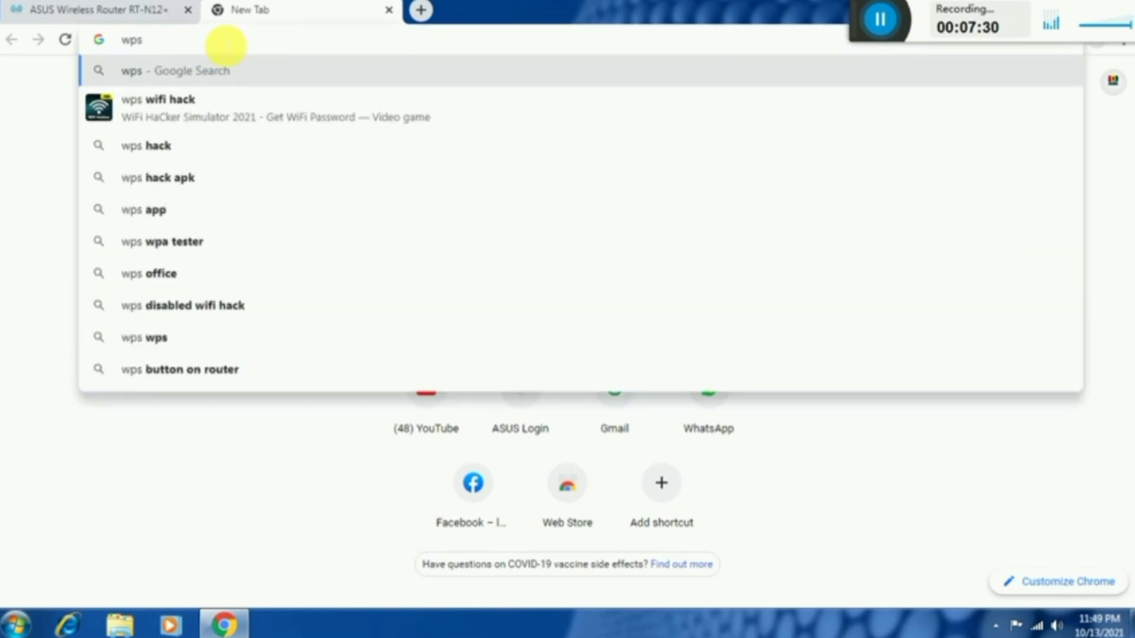
key(Return)
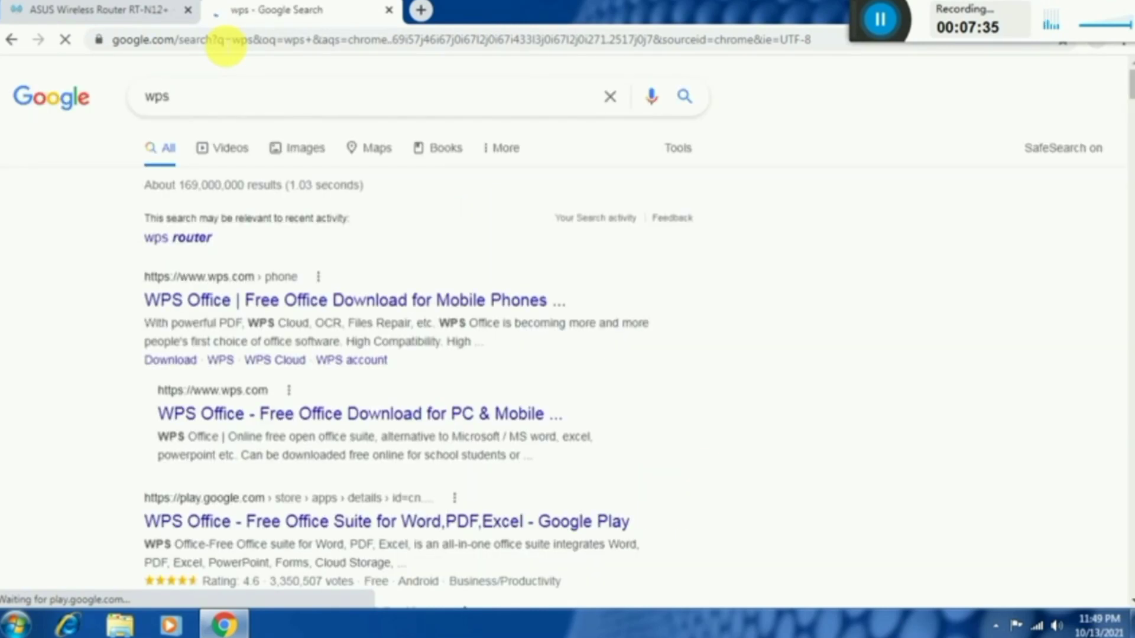
click(302, 155)
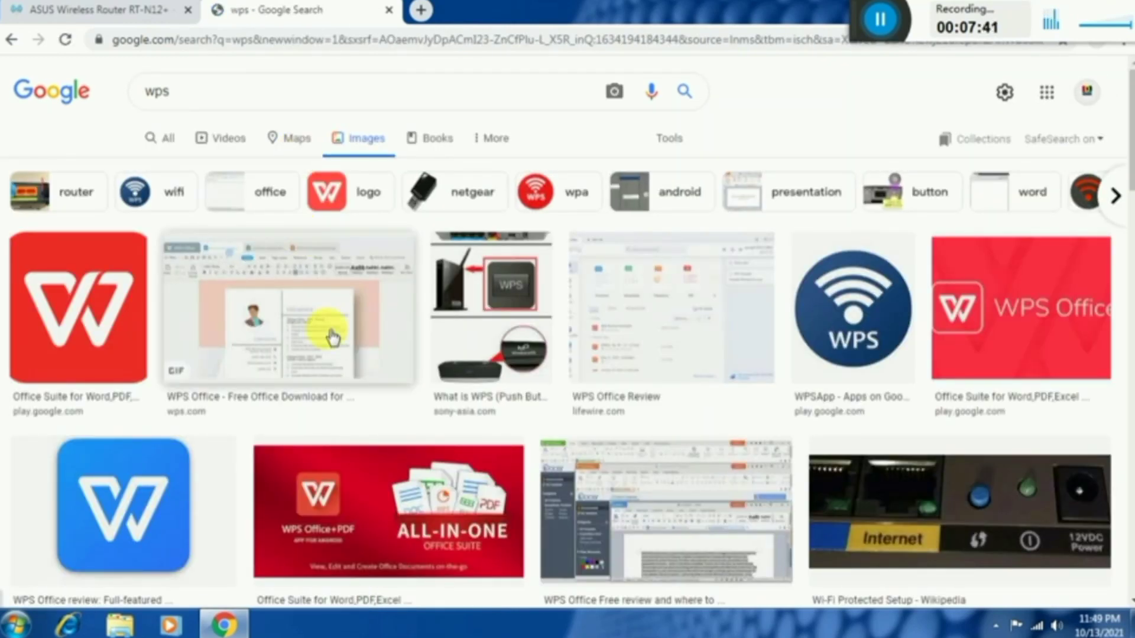
click(720, 349)
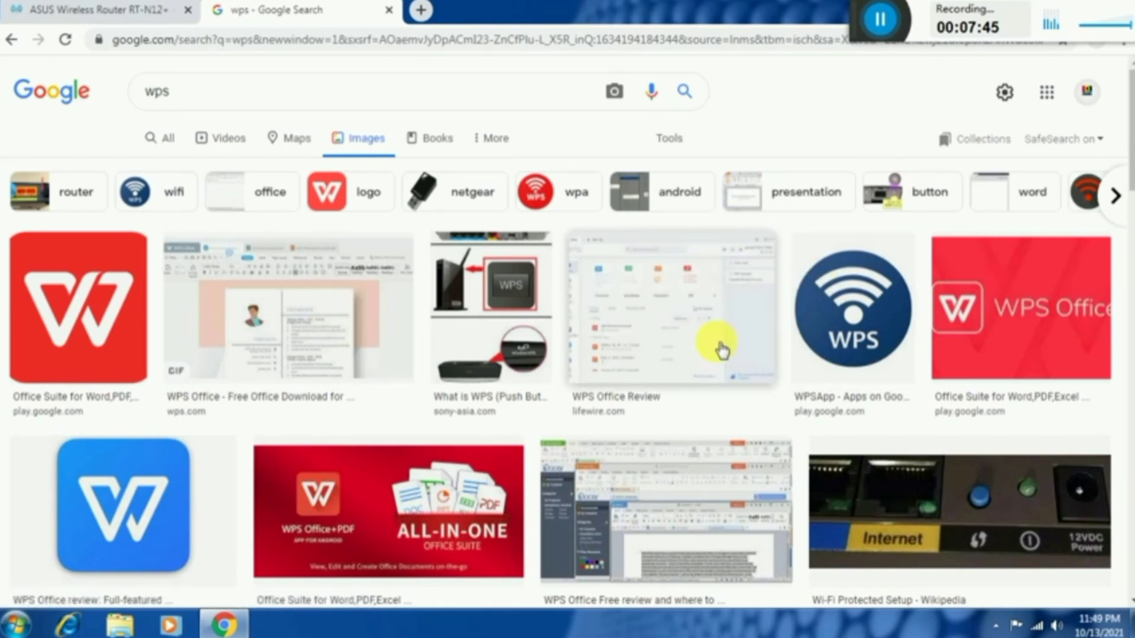